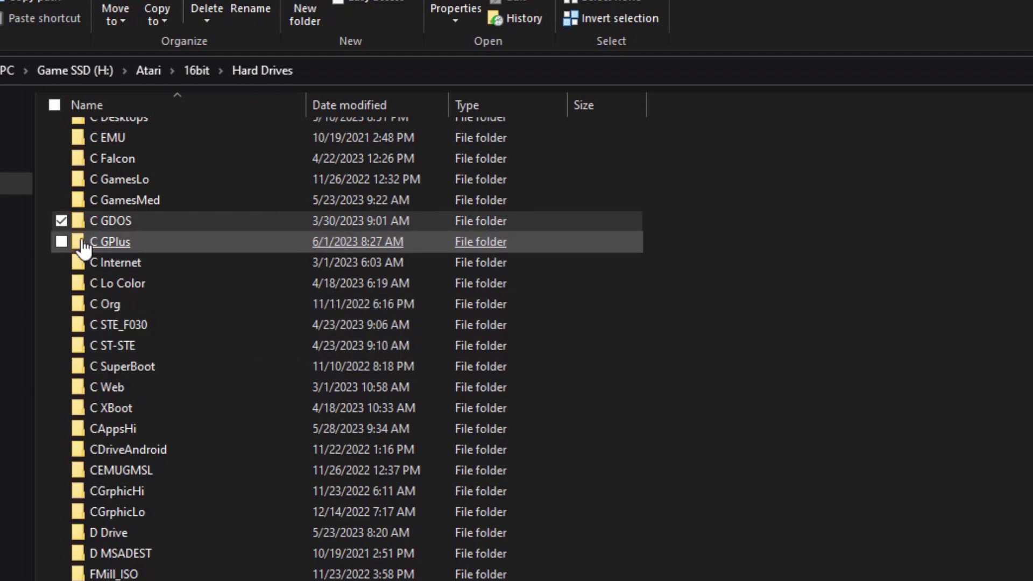
# Browse the C GPlus drive's GEMSYS and AUTO folders, returning to C GPlus after each
pyautogui.doubleClick(112, 244)
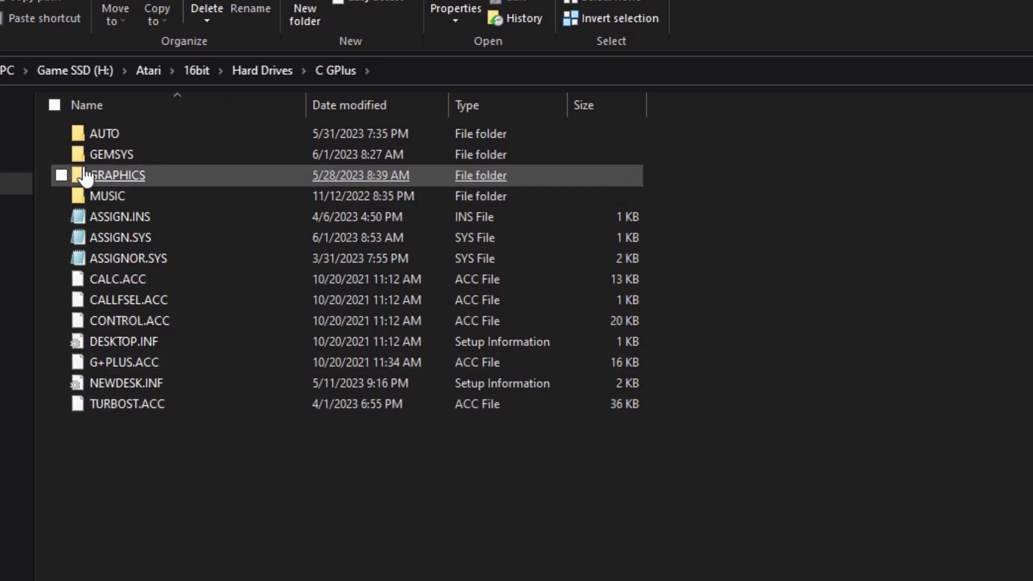
pyautogui.doubleClick(111, 161)
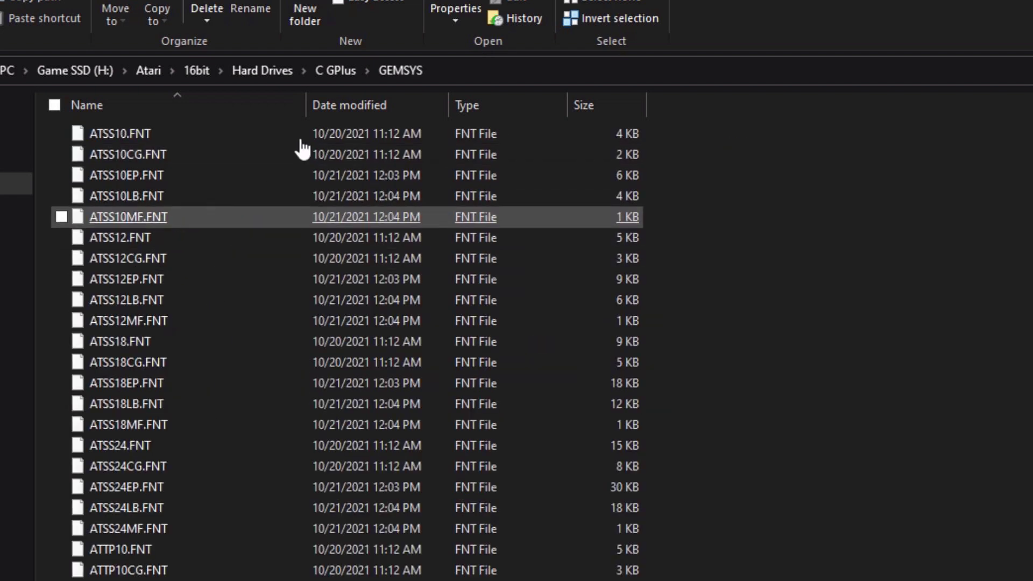
pyautogui.click(333, 73)
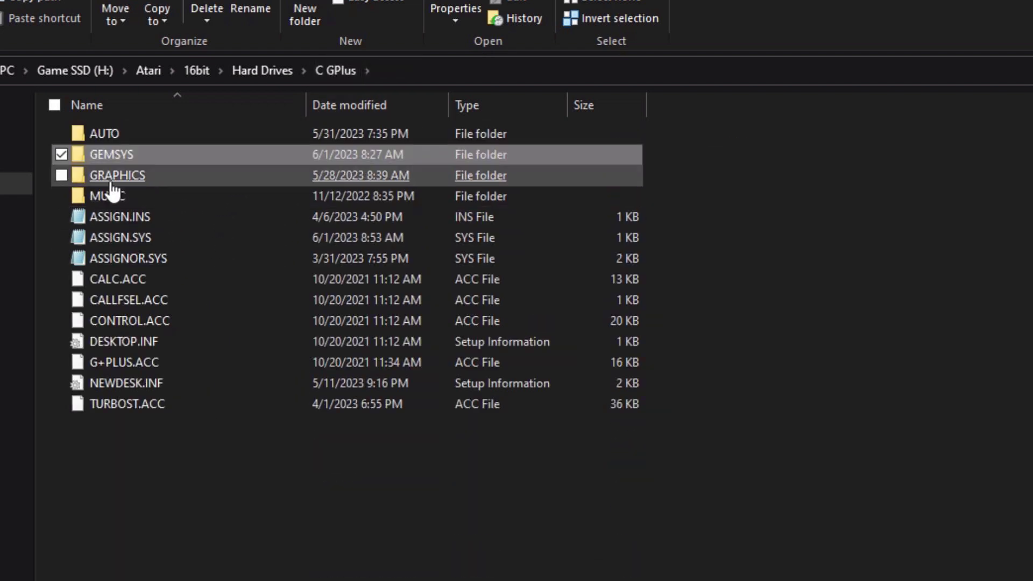
pyautogui.doubleClick(107, 135)
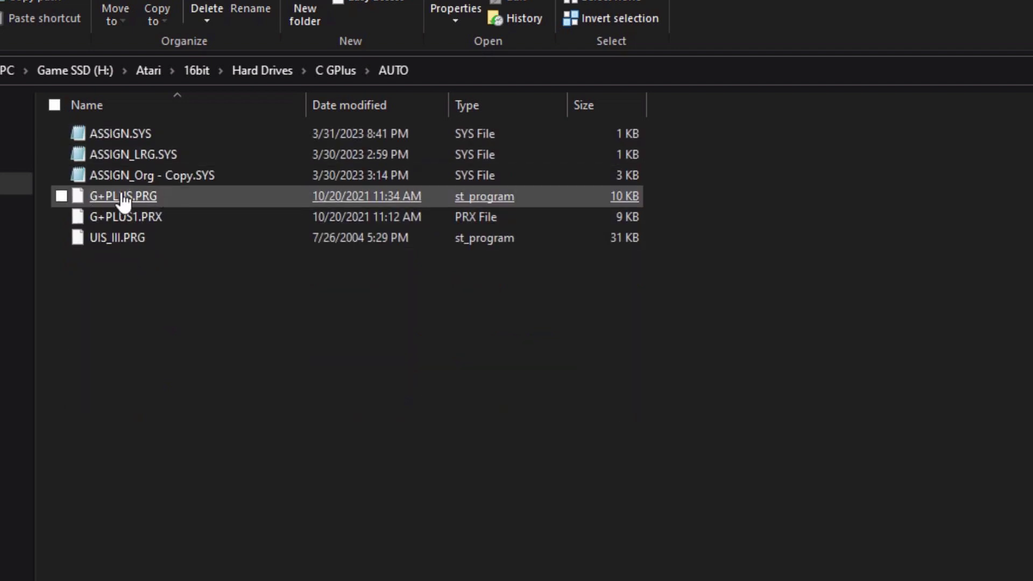
pyautogui.click(326, 71)
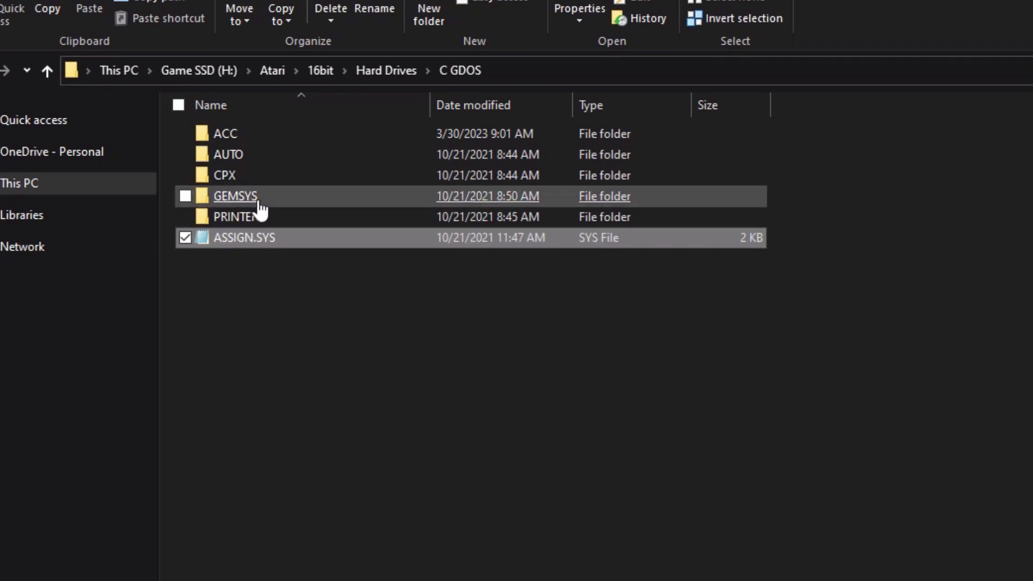
# Inspect the C GDOS GEMSYS font files and AUTO folder, then open its ACC folder
pyautogui.doubleClick(237, 197)
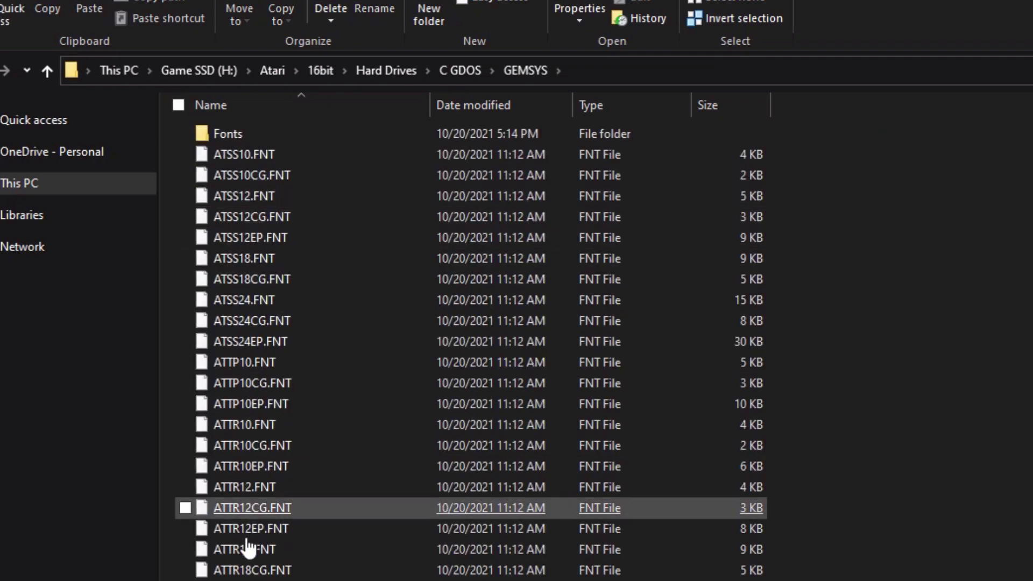
pyautogui.scroll(-3, 247, 548)
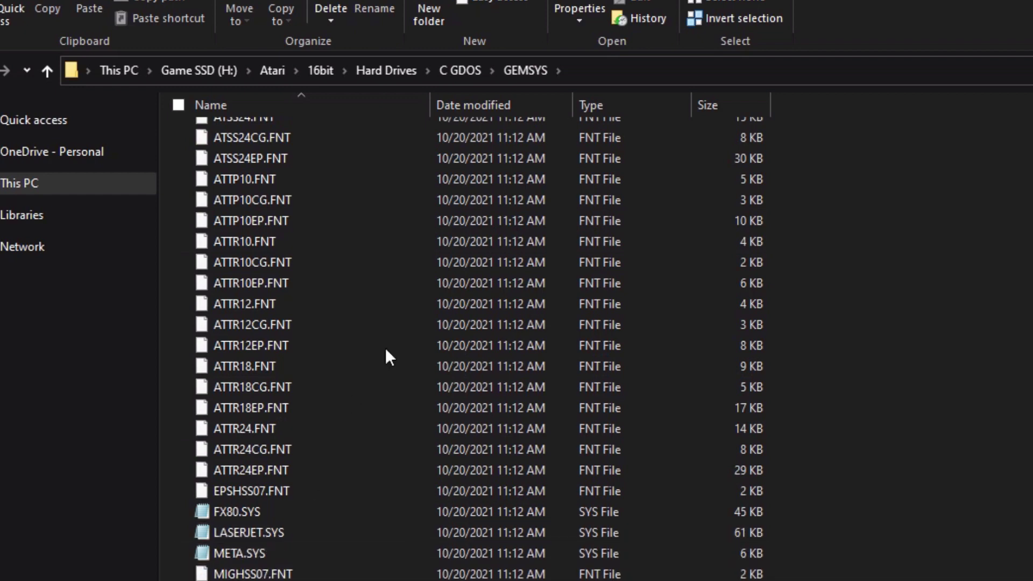
pyautogui.click(448, 70)
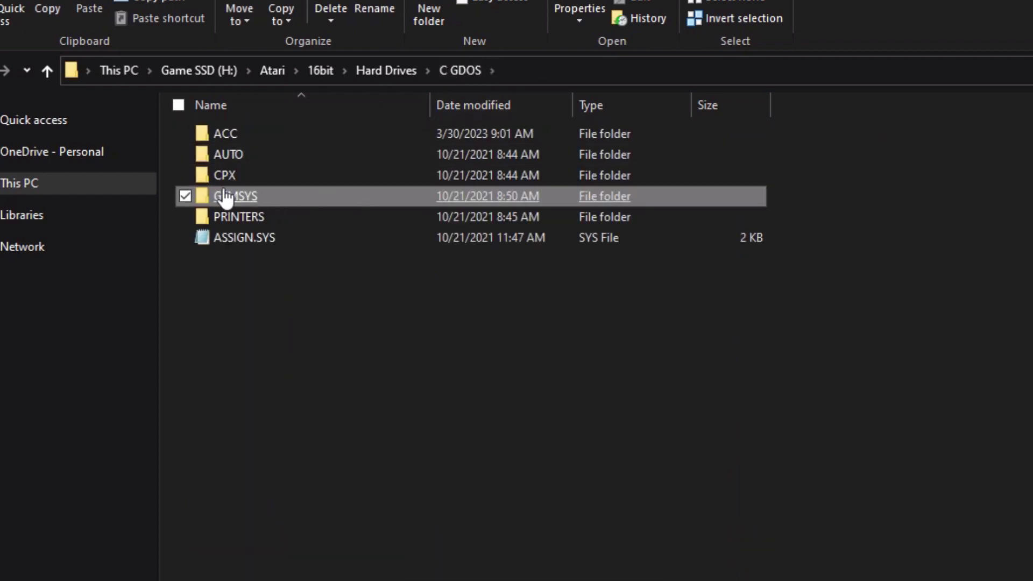
pyautogui.doubleClick(249, 157)
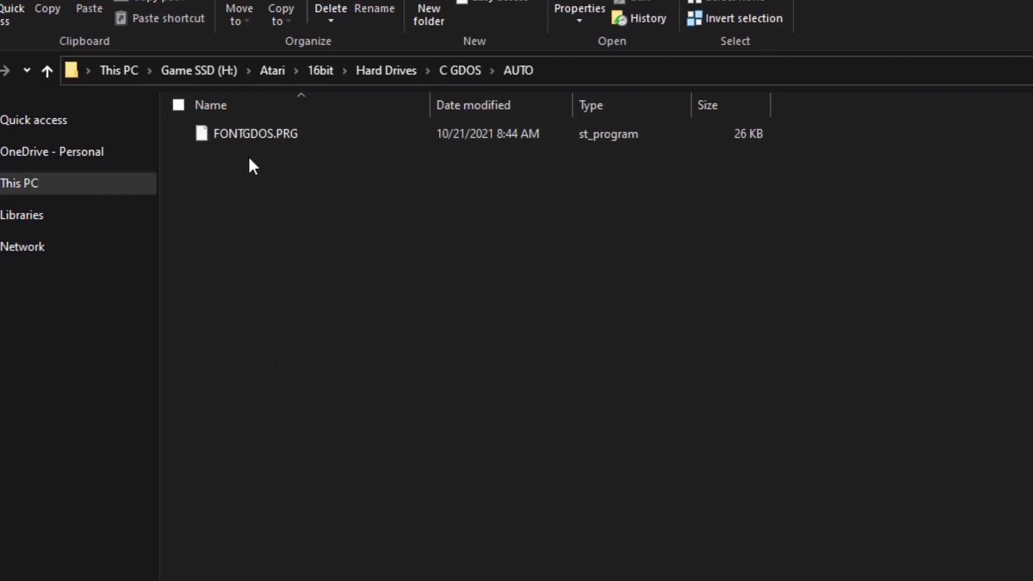
pyautogui.click(475, 77)
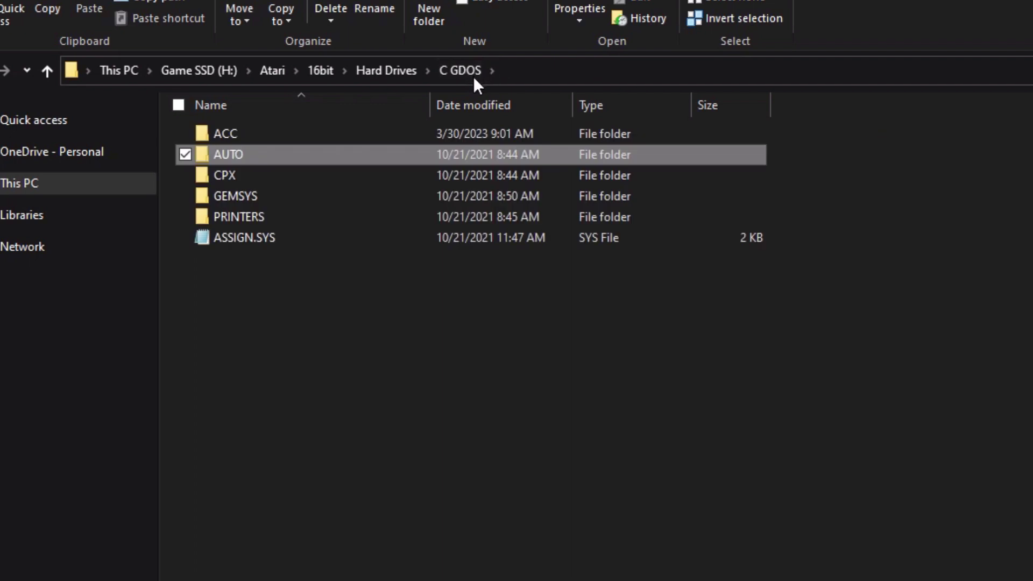
pyautogui.doubleClick(224, 138)
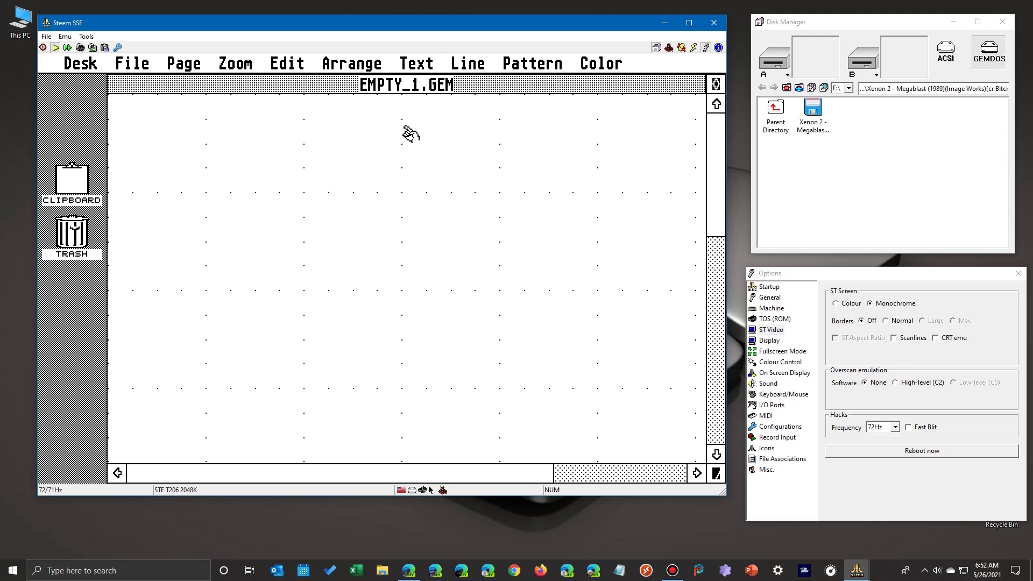
# Review Easy-Draw's Text Faces list (Swiss, Dutch, Typewriter, ArialPixel) and close it unchanged
pyautogui.moveTo(417, 63)
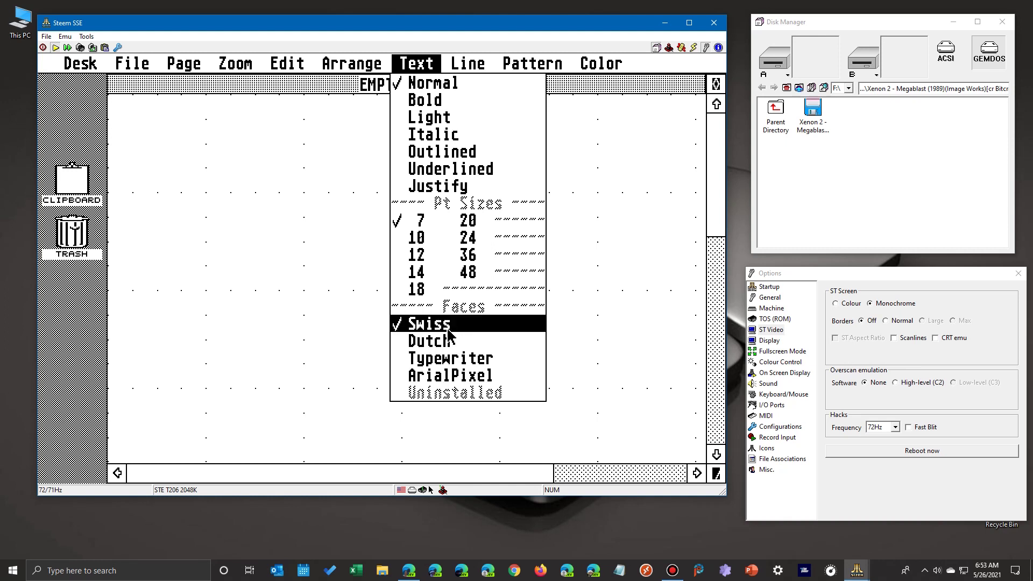
pyautogui.click(303, 226)
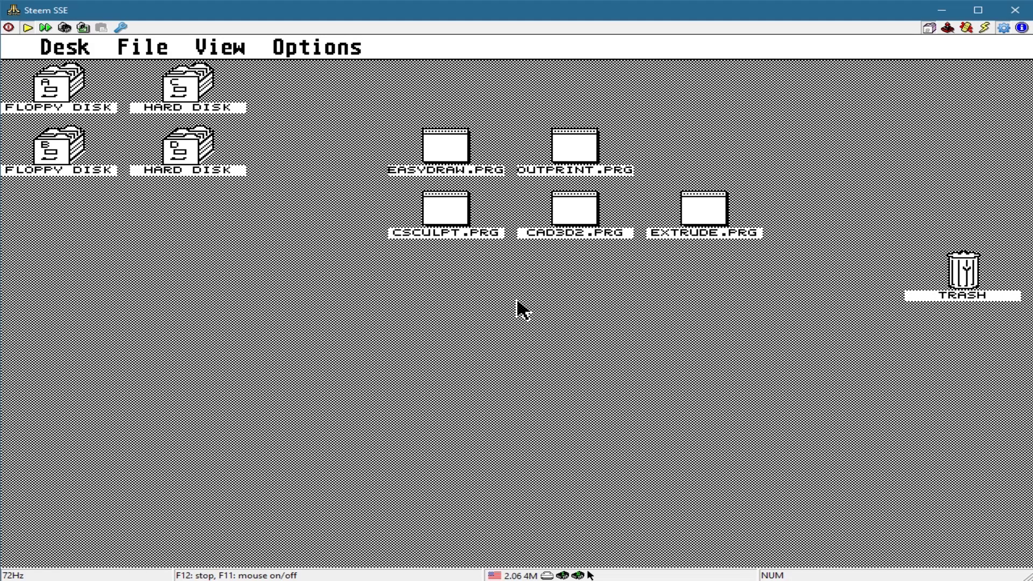
# Launch Easy-Draw and load PICTURES\AIRCRAFT\SR71LAND.GEM, replacing the empty drawing
pyautogui.doubleClick(438, 155)
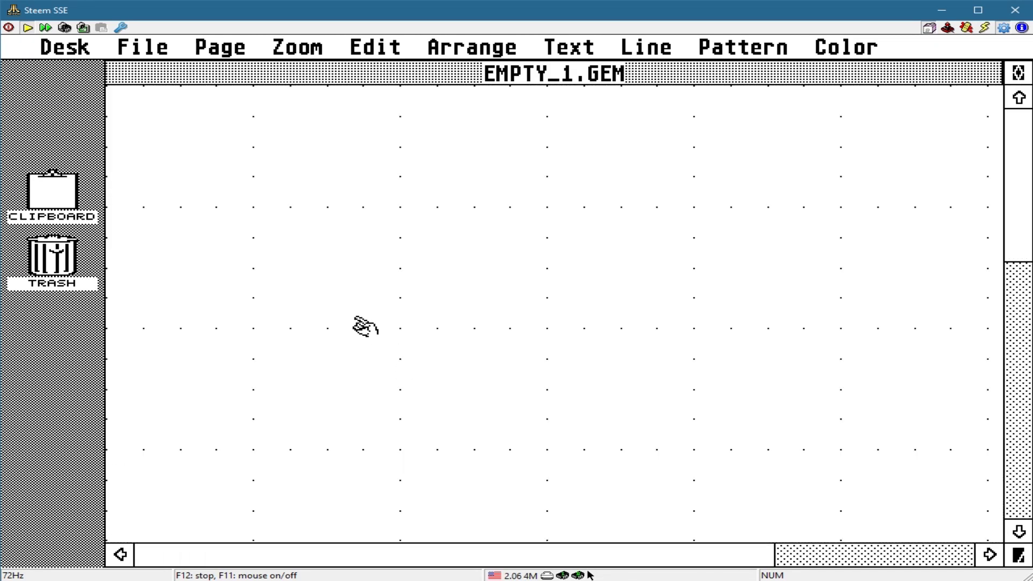
pyautogui.moveTo(154, 55)
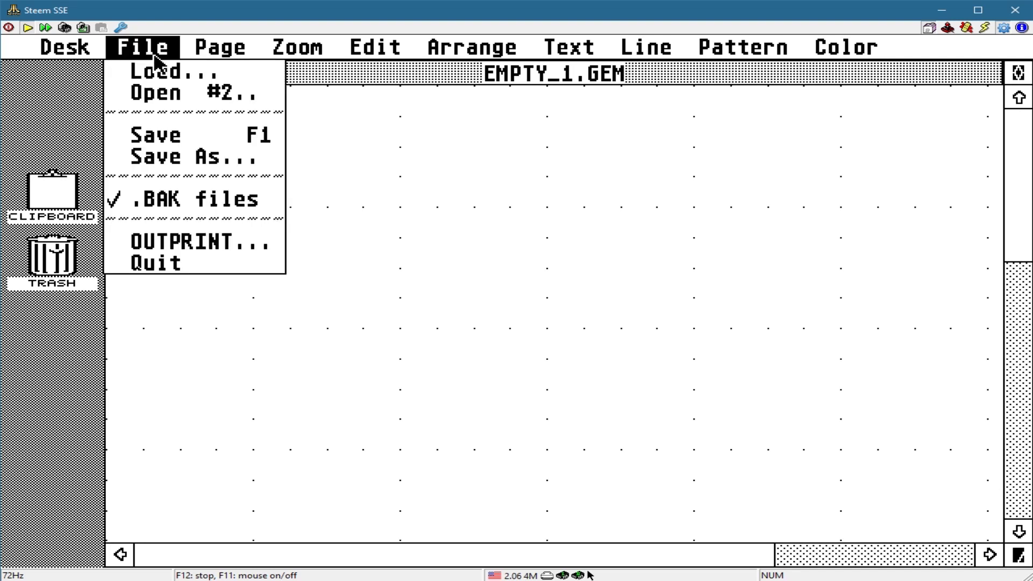
pyautogui.click(152, 86)
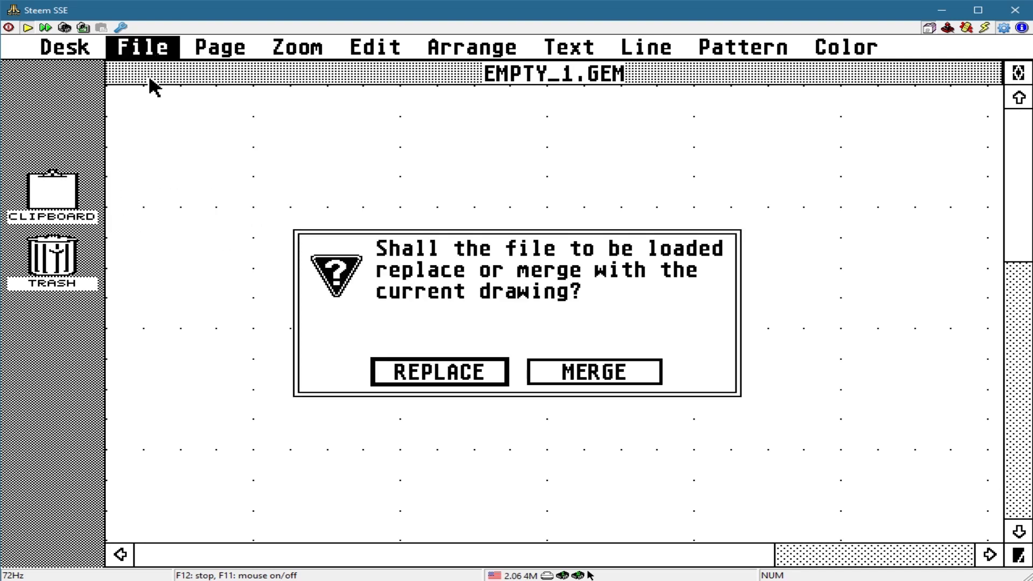
pyautogui.click(433, 374)
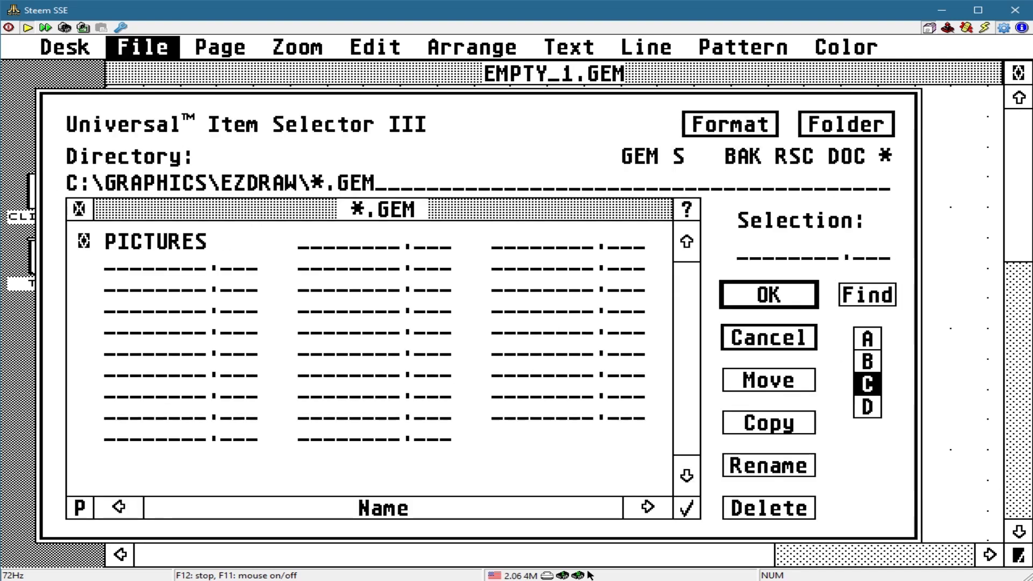
pyautogui.click(172, 242)
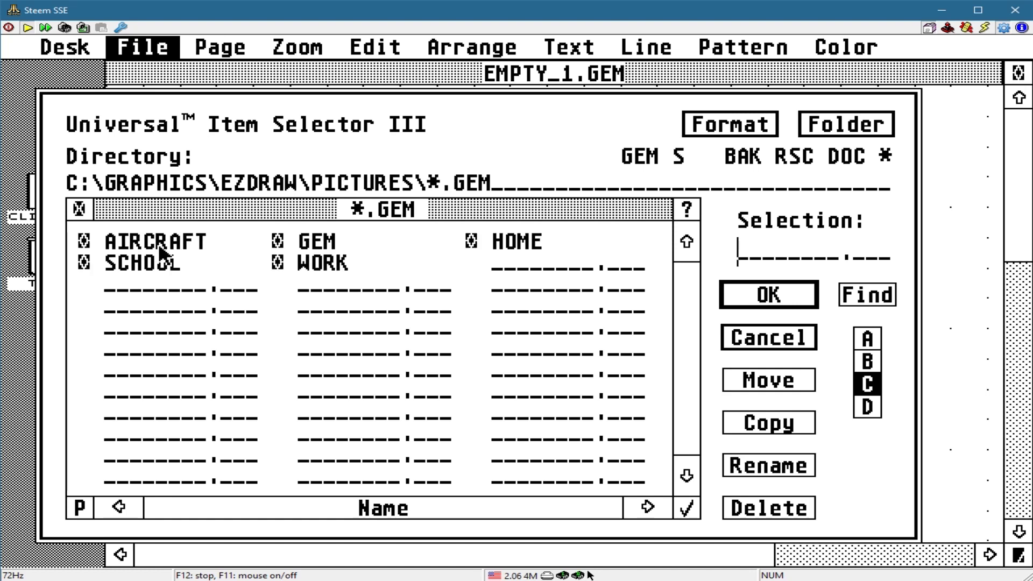
pyautogui.click(161, 249)
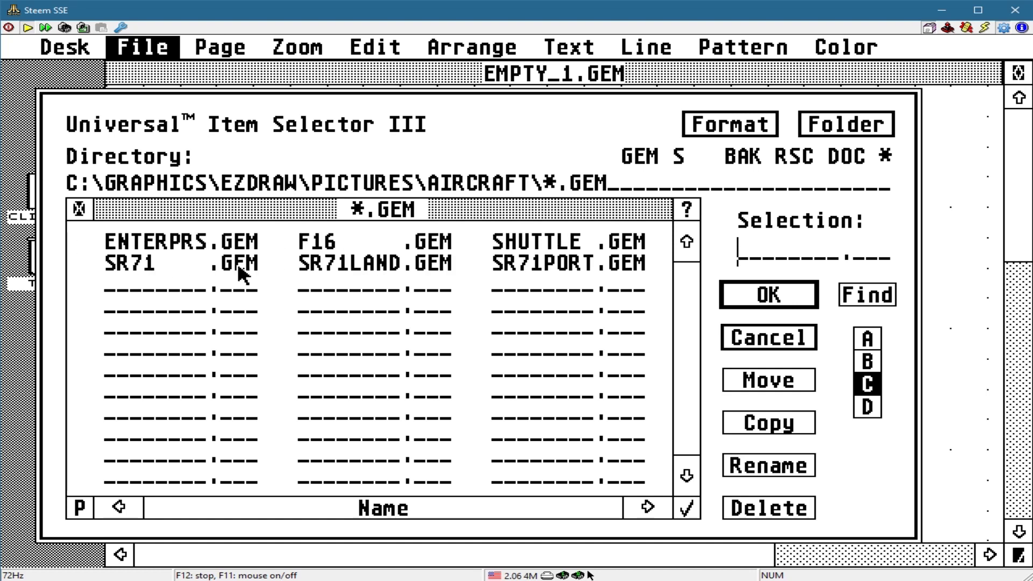
pyautogui.click(370, 268)
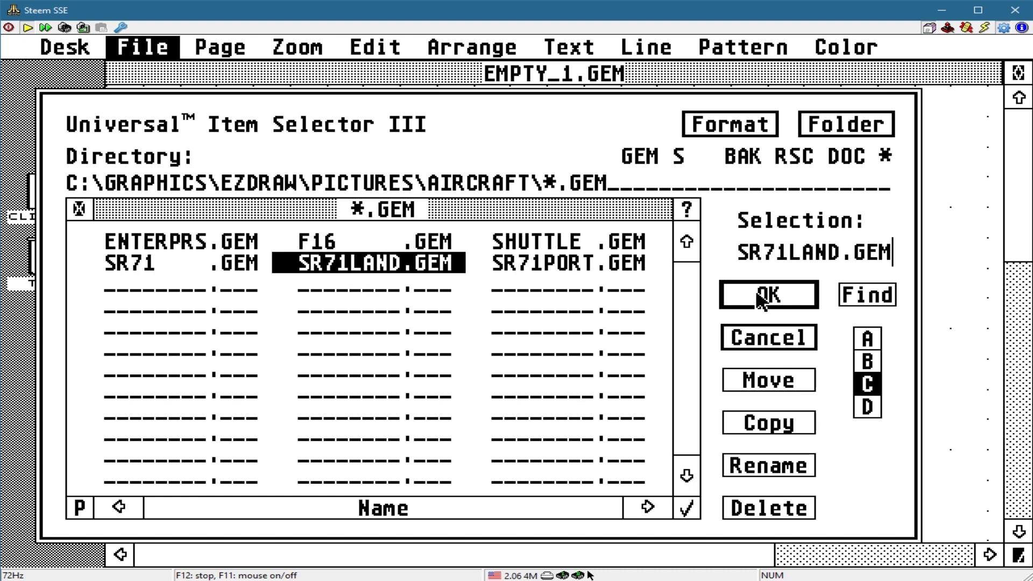
pyautogui.click(779, 302)
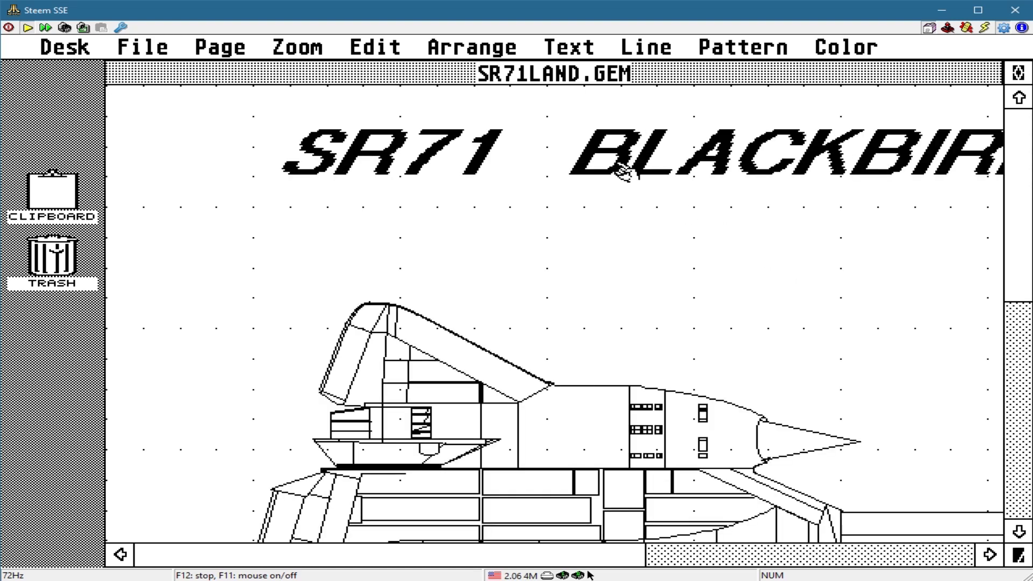
# Check the title's Bold, Italic and Swiss text settings, then page down the SR71 drawing
pyautogui.moveTo(568, 47)
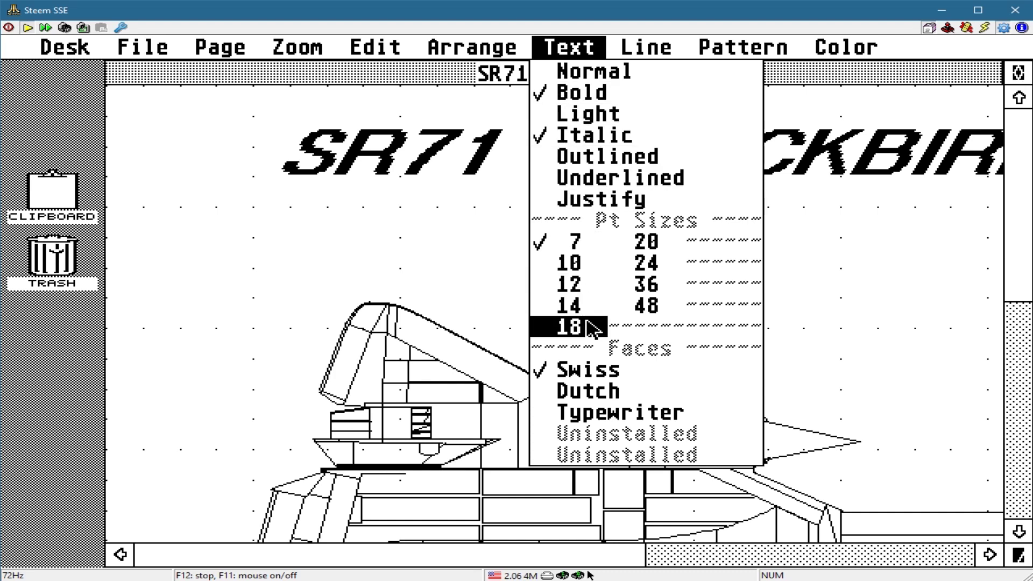
pyautogui.click(1021, 462)
pyautogui.click(1022, 462)
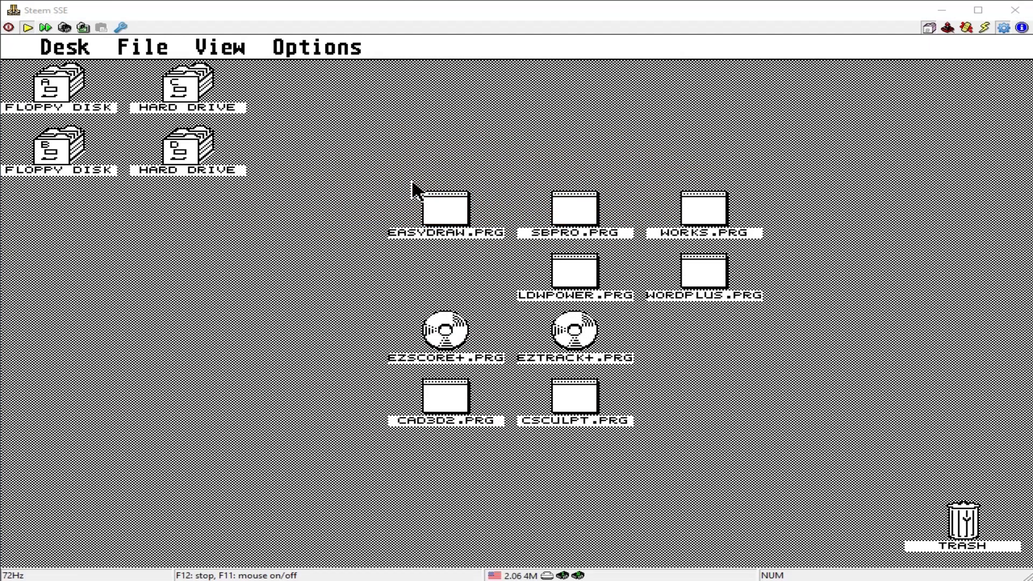
# Launch WORKS.PRG and open the Word Processor module's document list
pyautogui.click(306, 100)
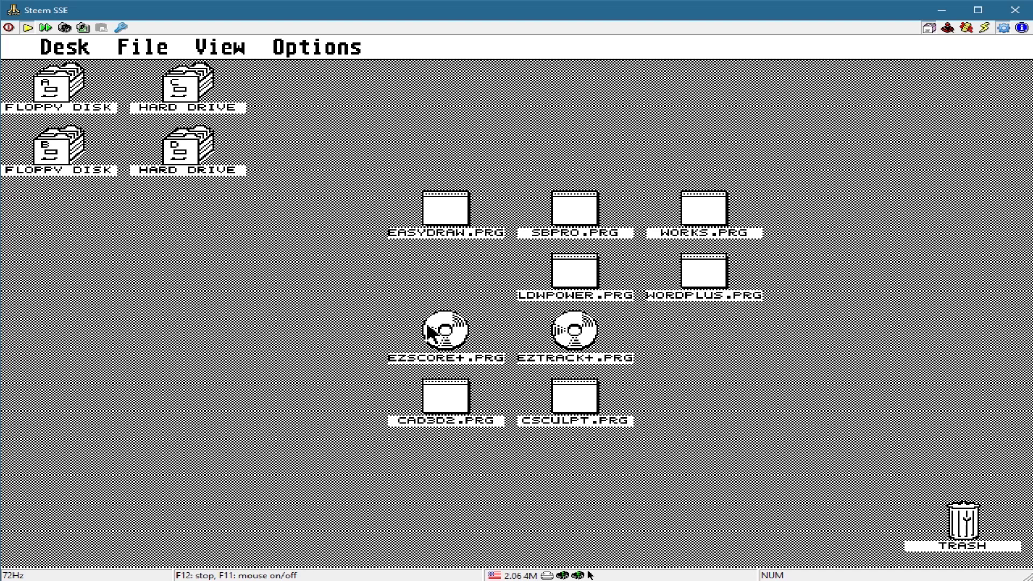
pyautogui.click(717, 217)
pyautogui.doubleClick(717, 216)
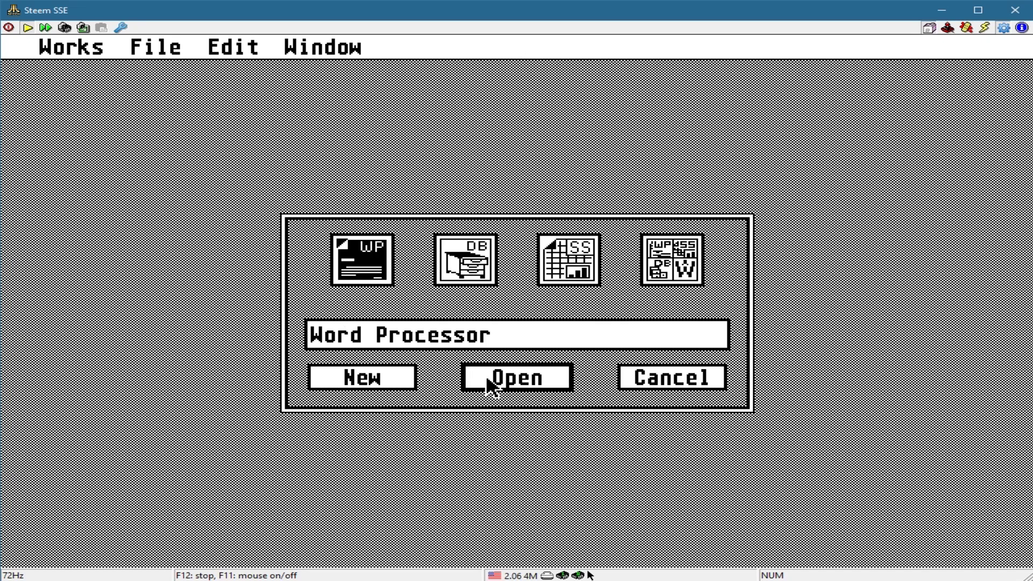
pyautogui.click(546, 376)
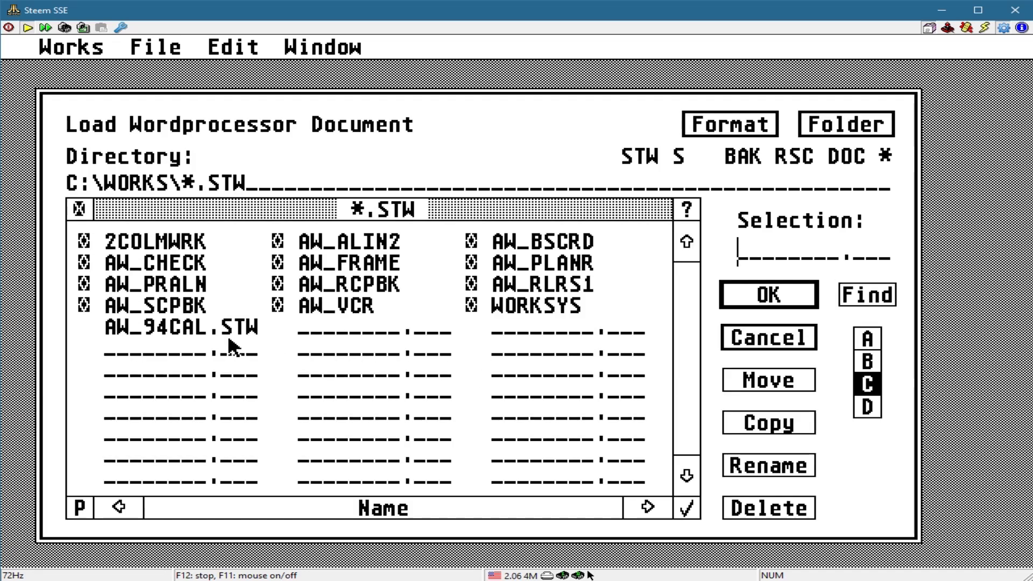
# Select and open AW_94CAL.STW from the Works document list
pyautogui.click(141, 331)
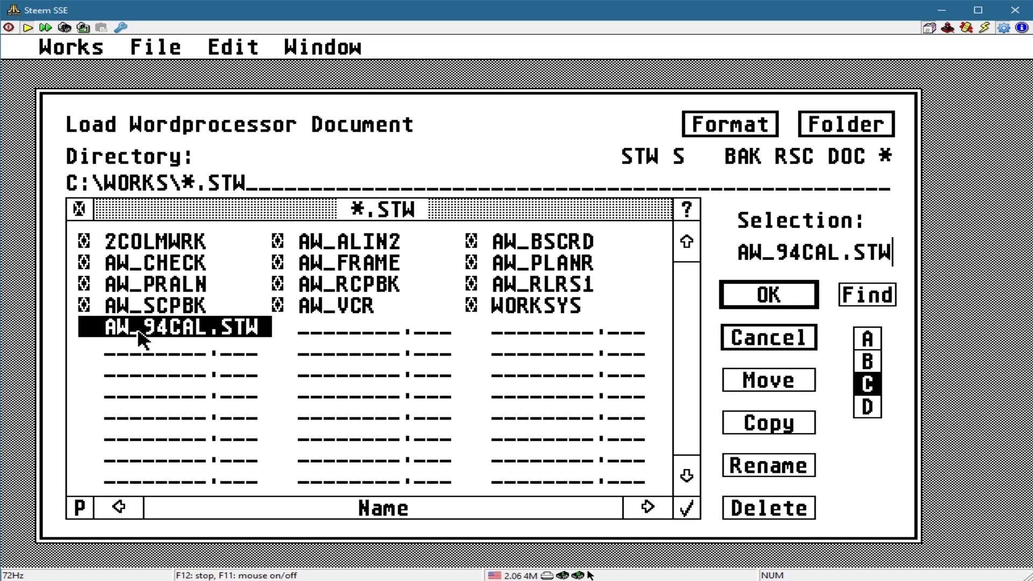
pyautogui.doubleClick(140, 334)
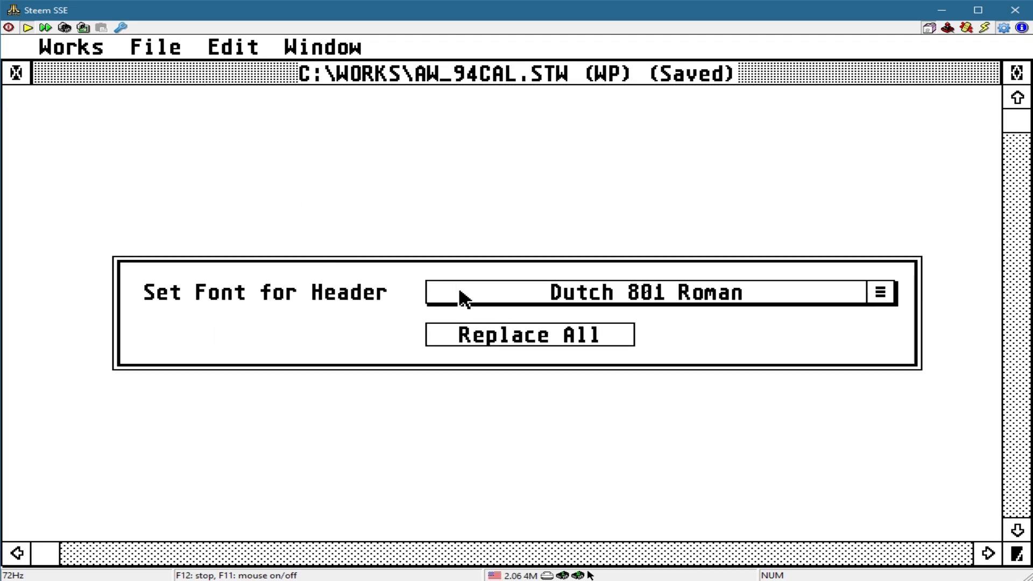
# Choose Replace All and set the header font to Dutch
pyautogui.click(549, 334)
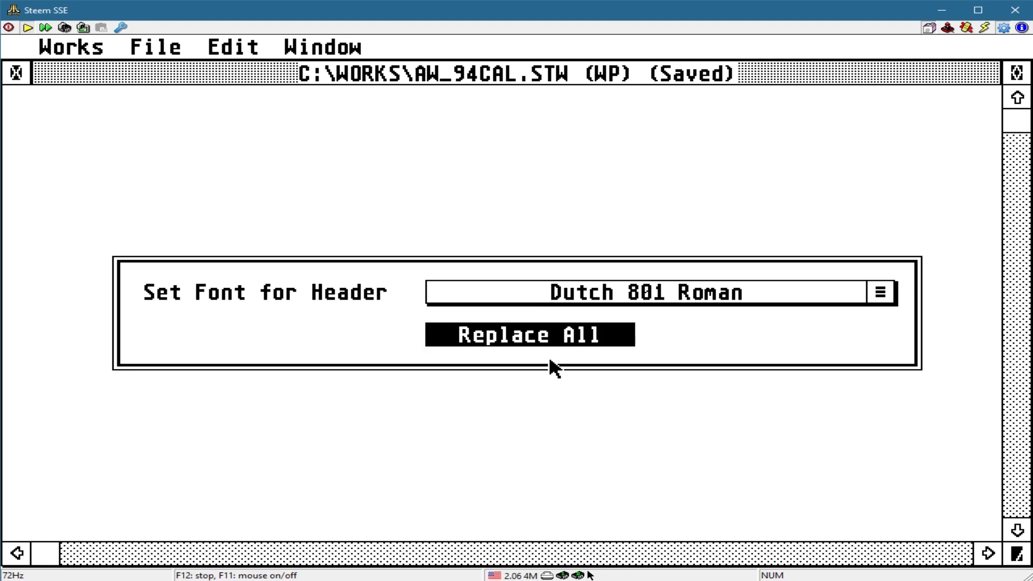
pyautogui.click(563, 299)
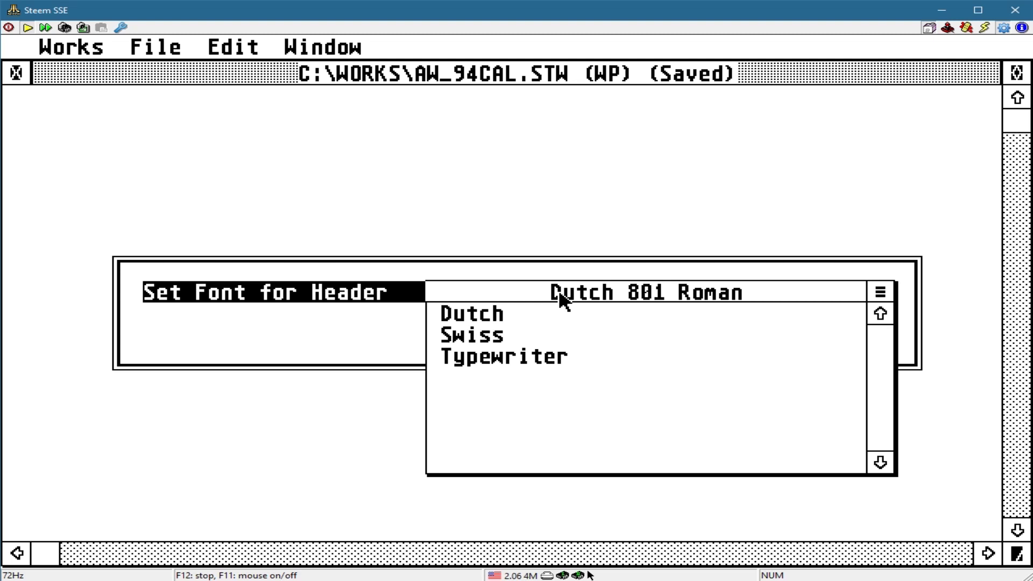
pyautogui.click(469, 316)
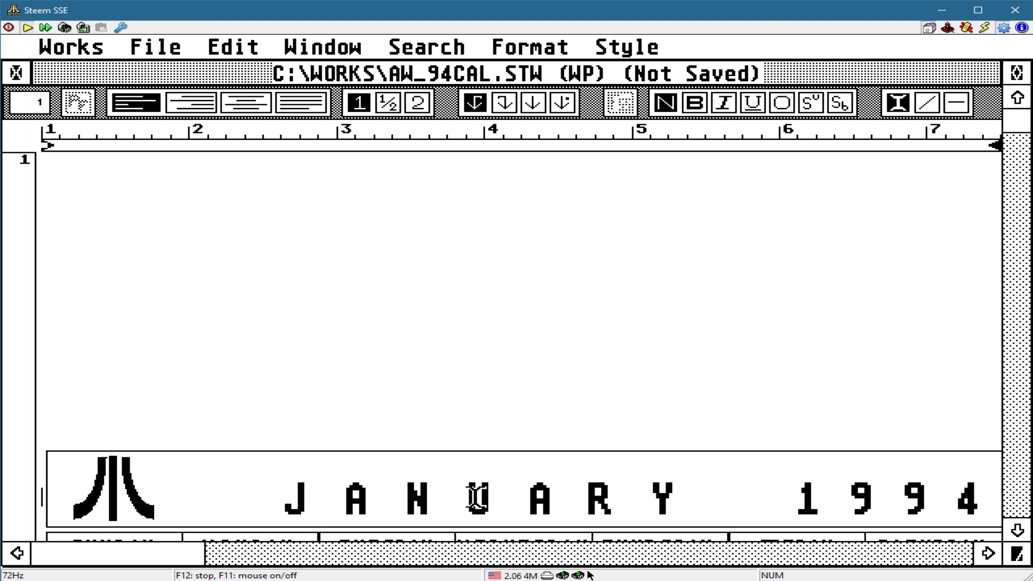
pyautogui.moveTo(521, 54)
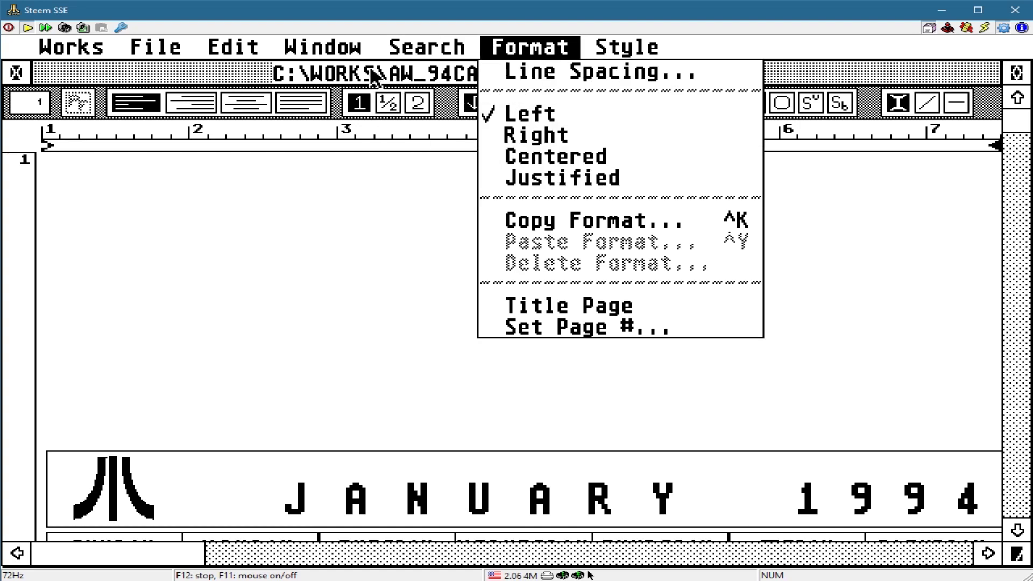
pyautogui.moveTo(329, 53)
pyautogui.moveTo(230, 53)
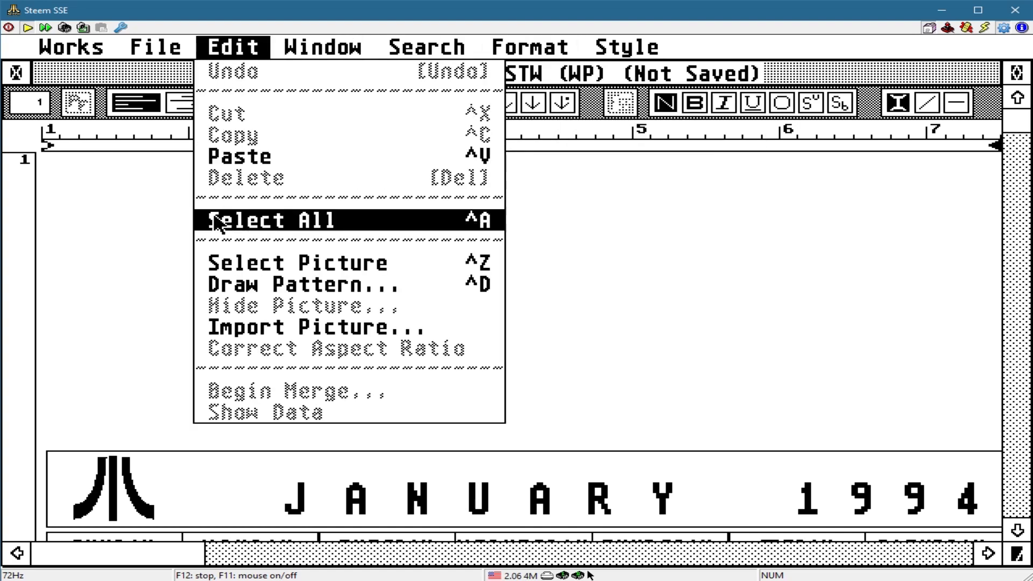
pyautogui.moveTo(145, 45)
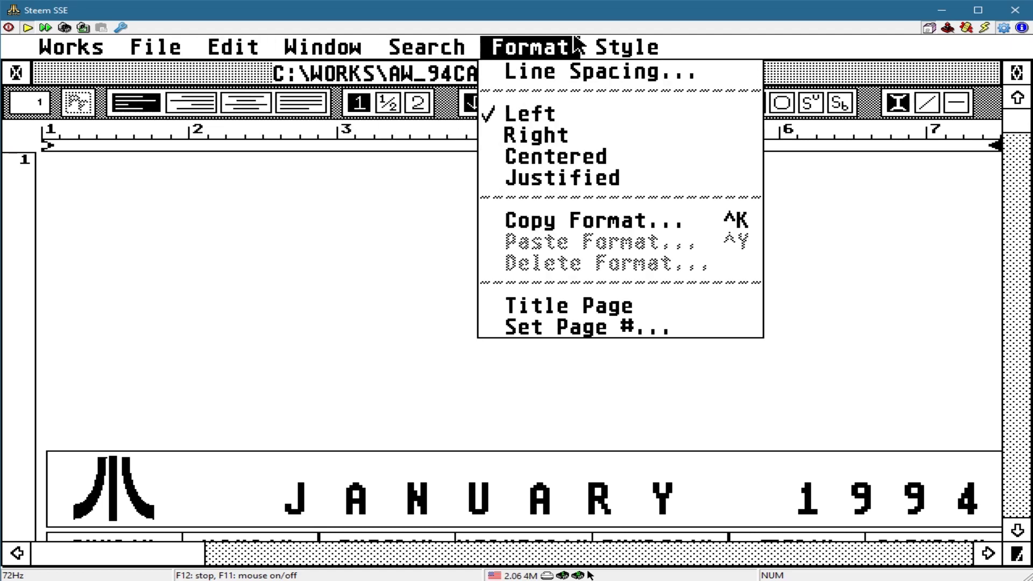
pyautogui.moveTo(630, 49)
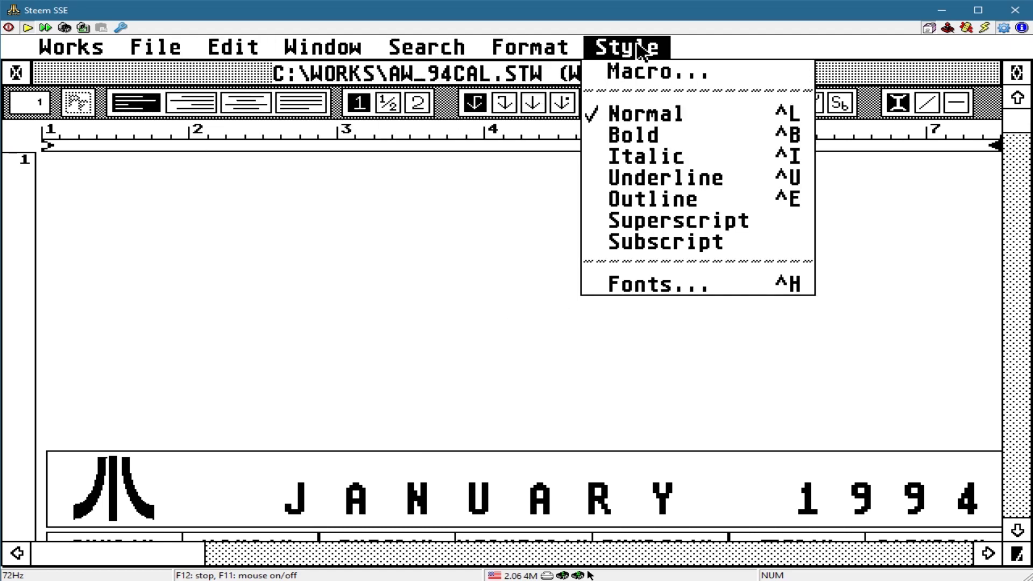
pyautogui.click(624, 285)
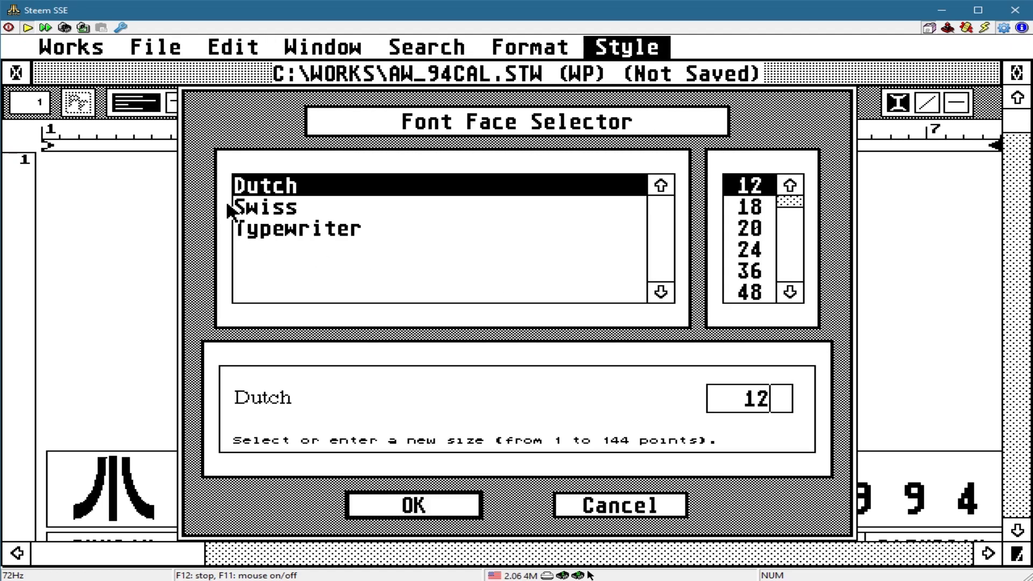
pyautogui.click(253, 211)
pyautogui.click(266, 236)
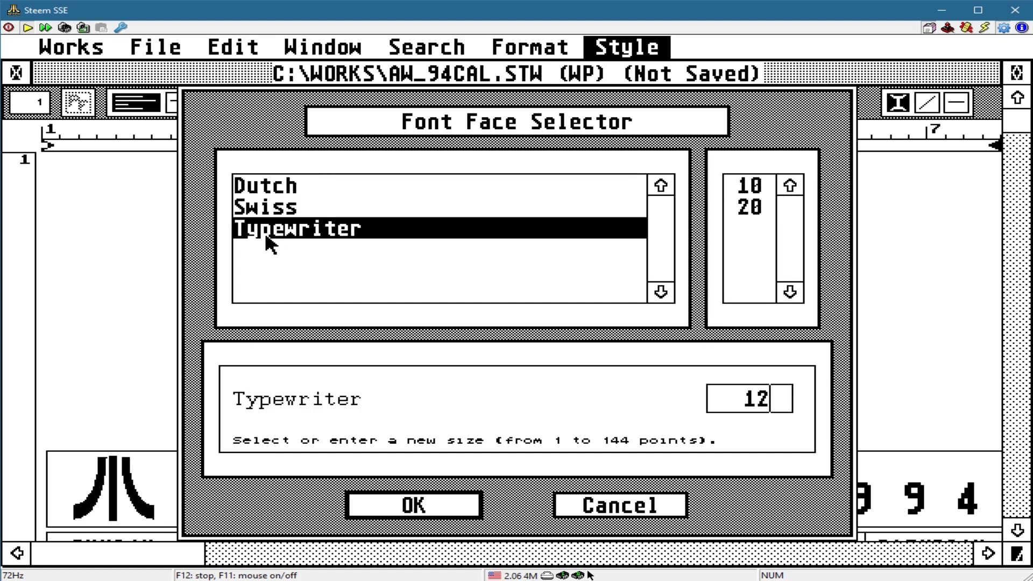
pyautogui.click(278, 191)
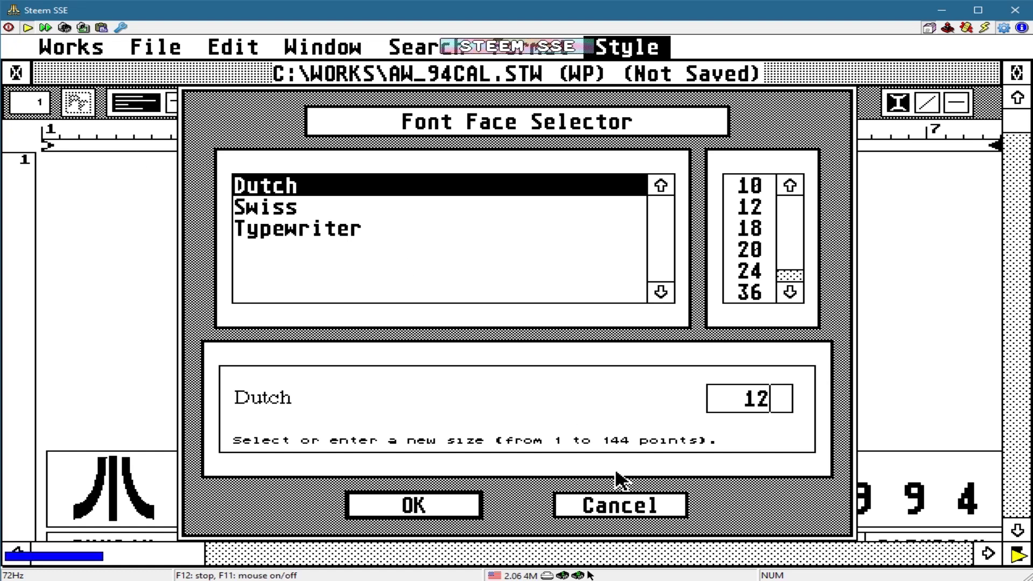
pyautogui.click(601, 518)
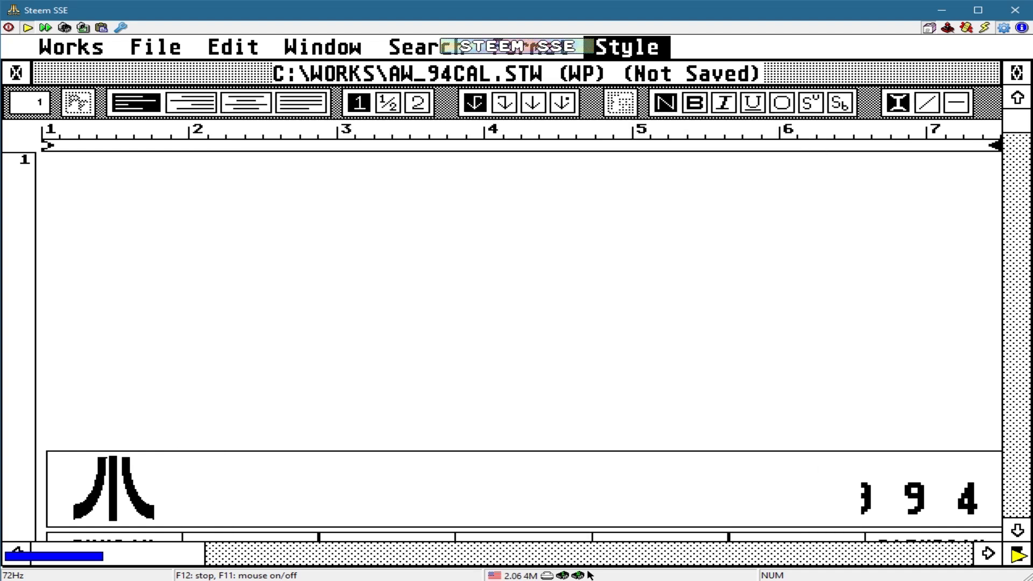
# Close AW_94CAL.STW, abandoning its changes, then quit Atari Works
pyautogui.moveTo(156, 51)
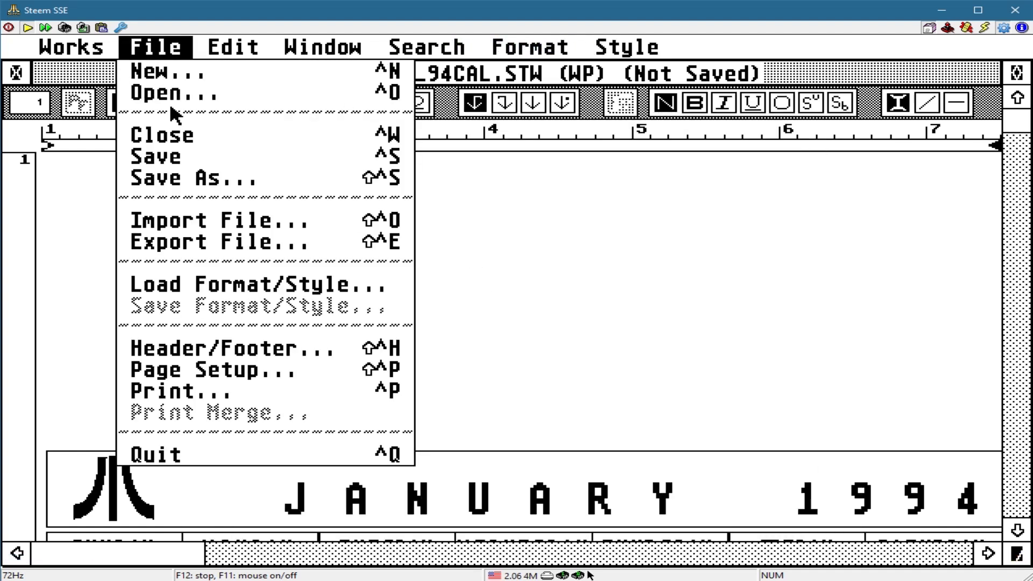
pyautogui.click(172, 138)
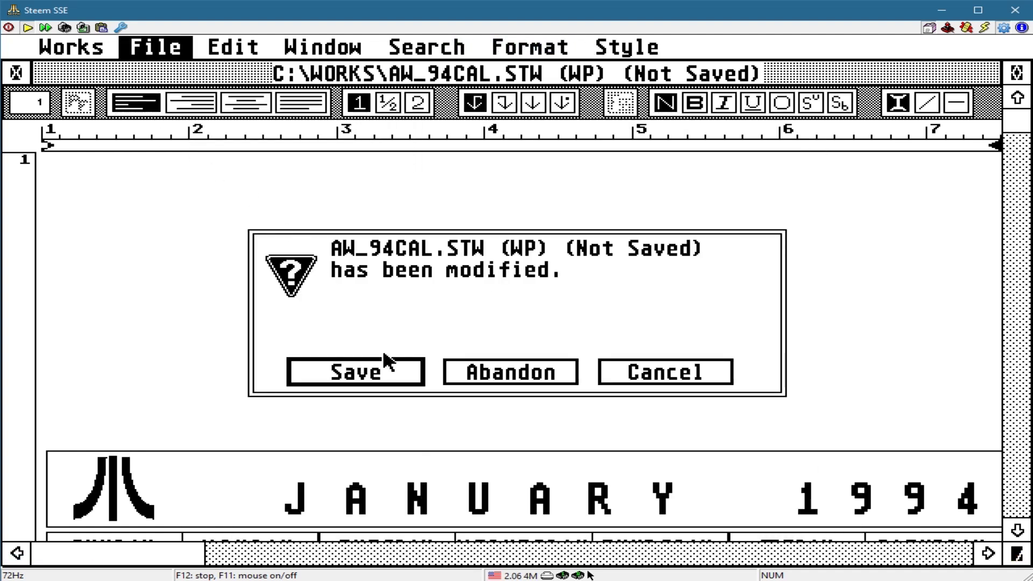
pyautogui.click(544, 374)
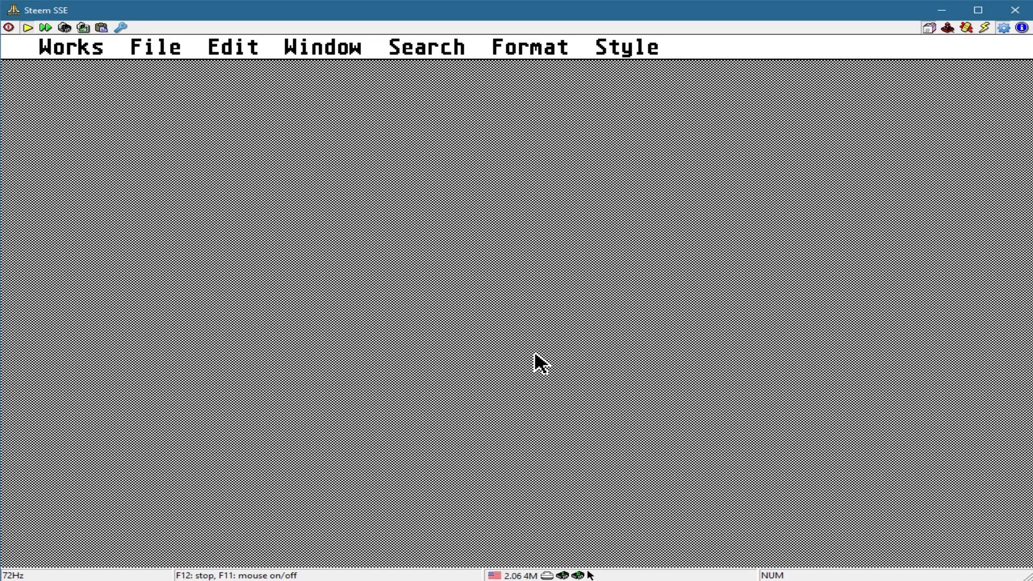
pyautogui.moveTo(156, 48)
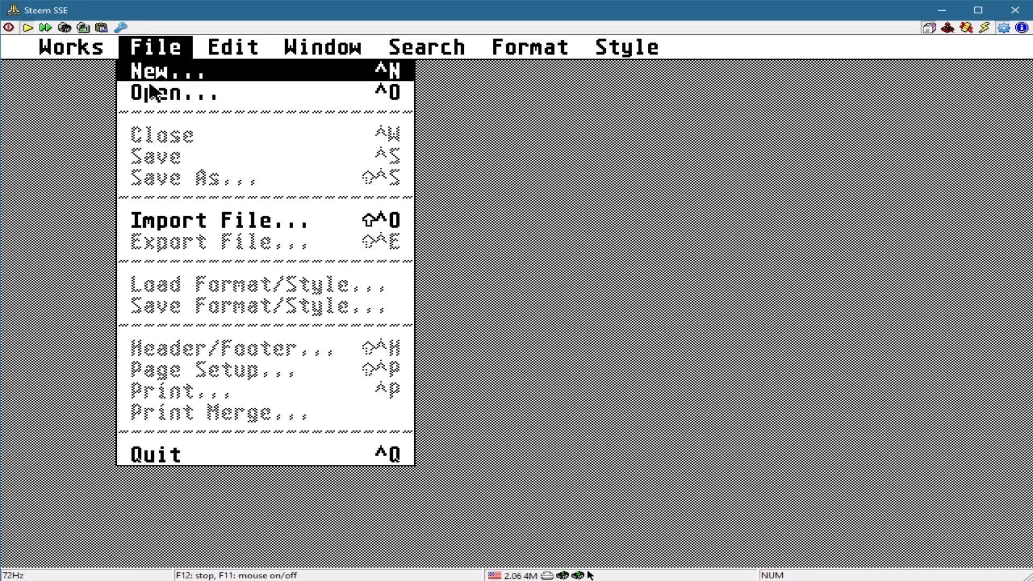
pyautogui.click(162, 454)
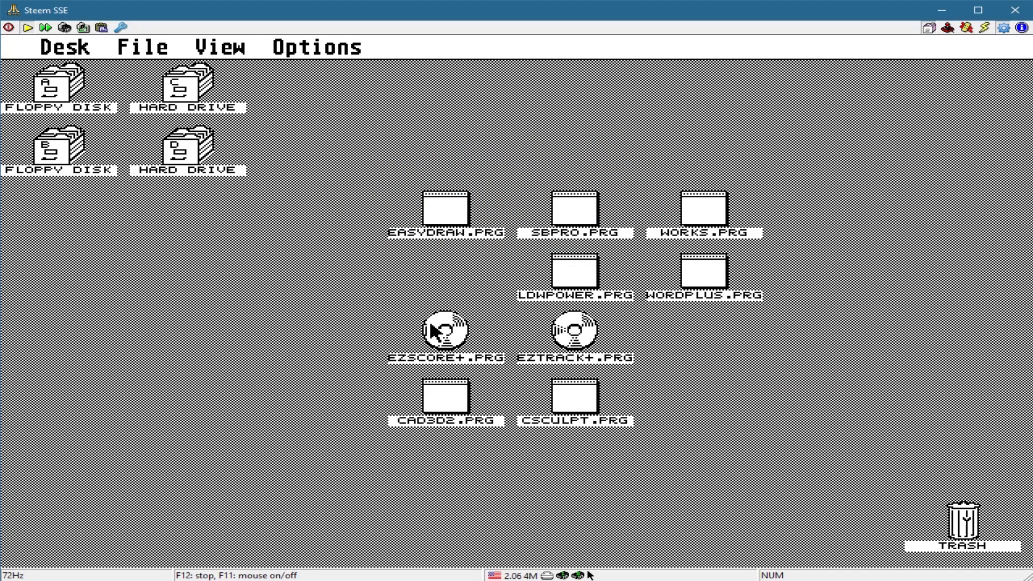
# Select EZSCORE+.PRG on the desktop and launch it via File > Open
pyautogui.click(457, 208)
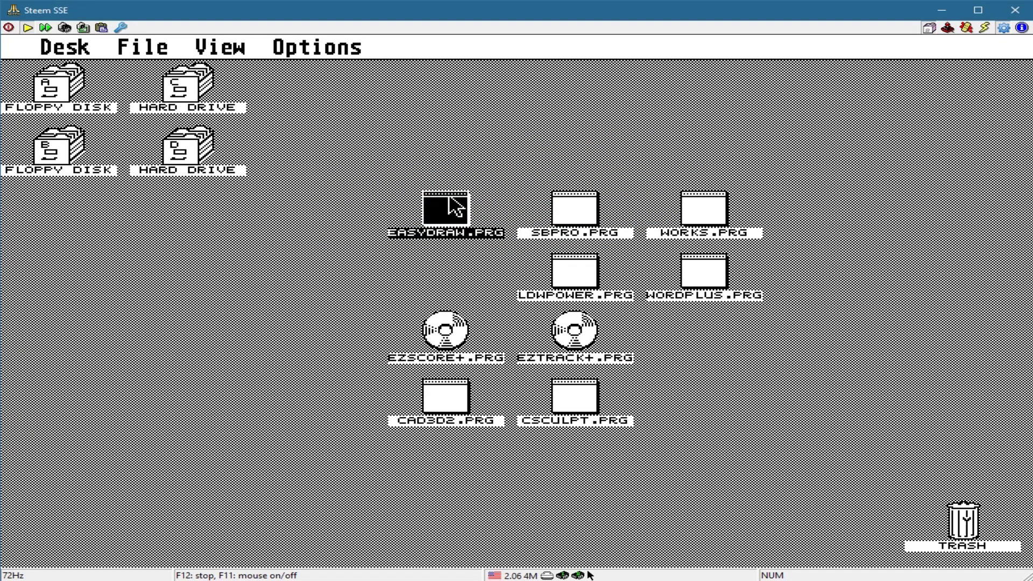
pyautogui.click(439, 343)
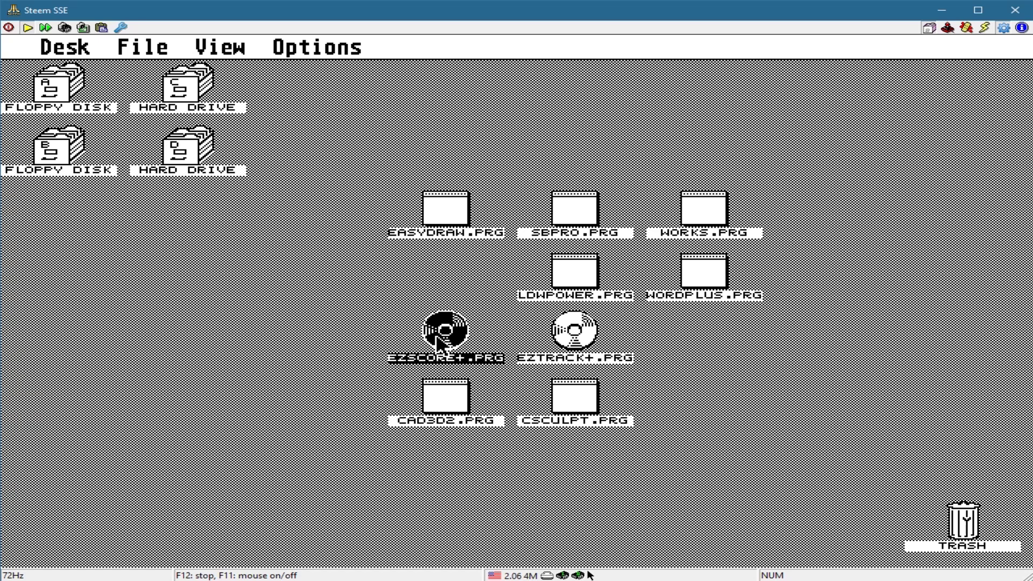
pyautogui.moveTo(143, 47)
pyautogui.click(143, 69)
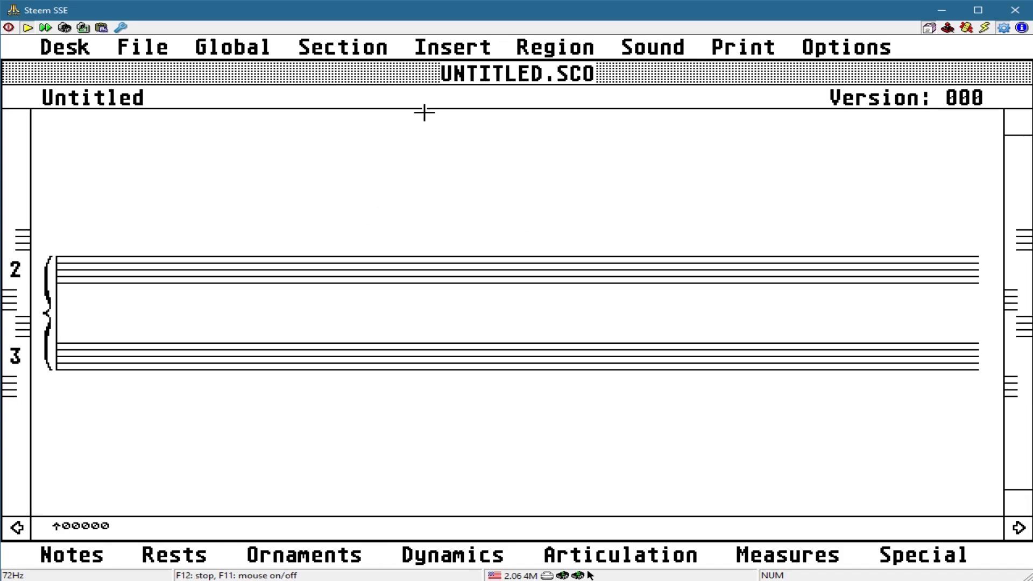
# Look through the Section, File, Region and Options menus, then quit EZ-Score+ with File > Quit
pyautogui.moveTo(134, 52)
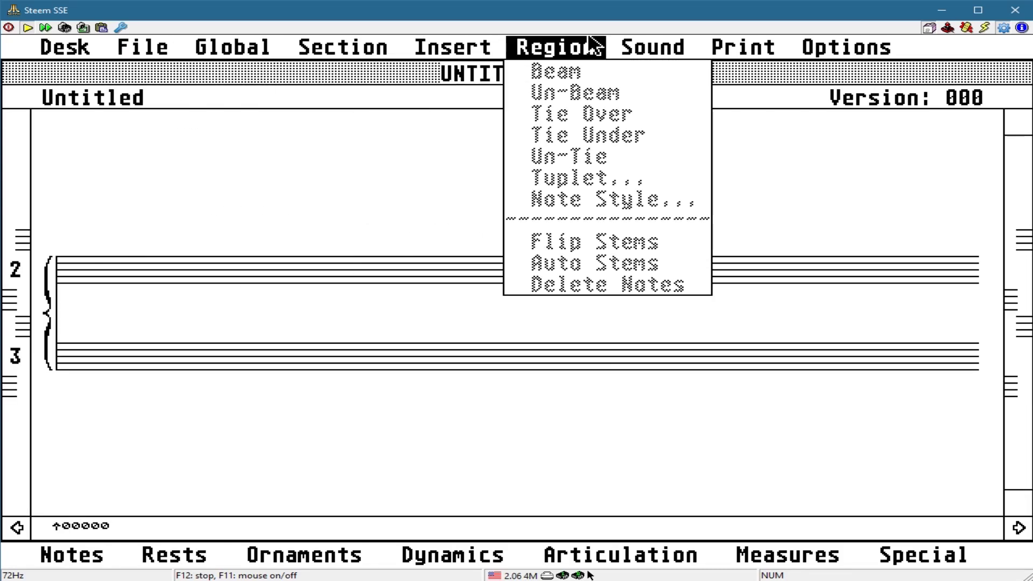
pyautogui.moveTo(844, 46)
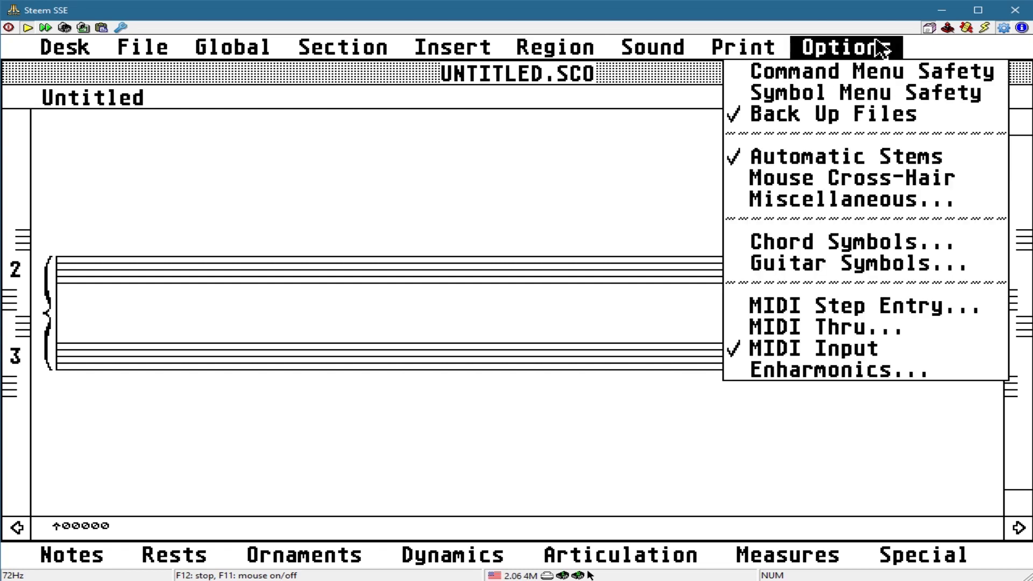
pyautogui.moveTo(555, 47)
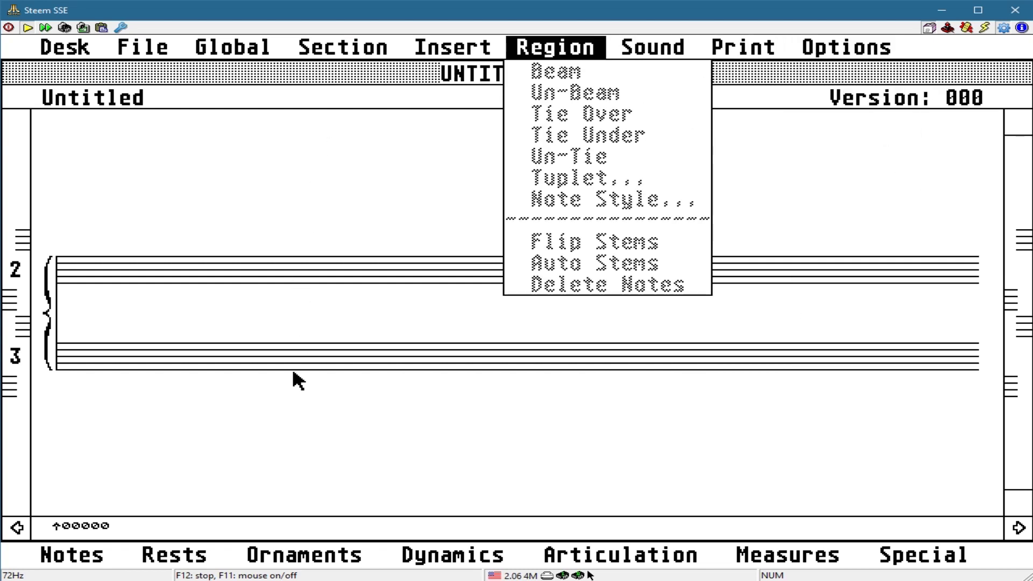
pyautogui.click(158, 265)
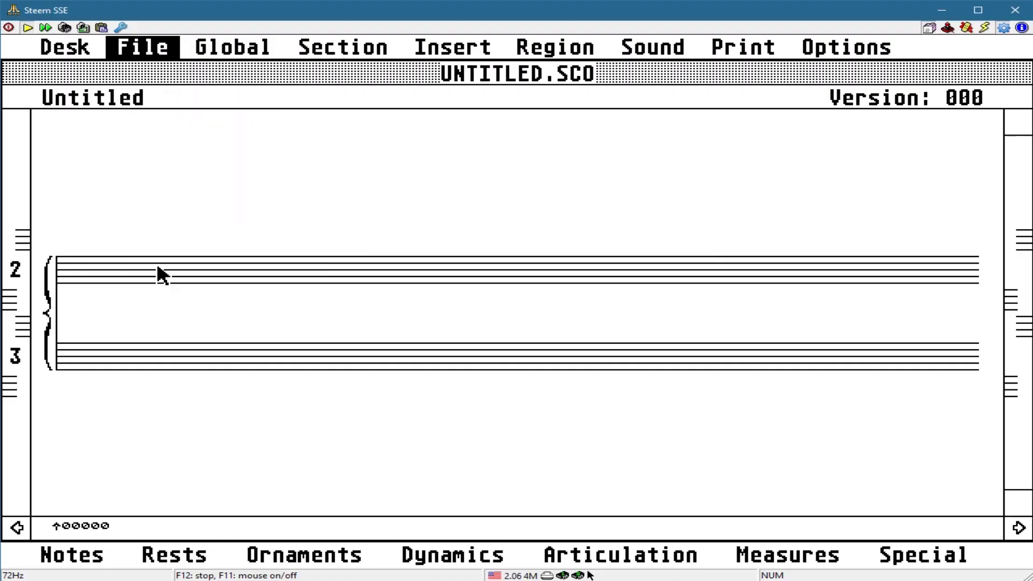